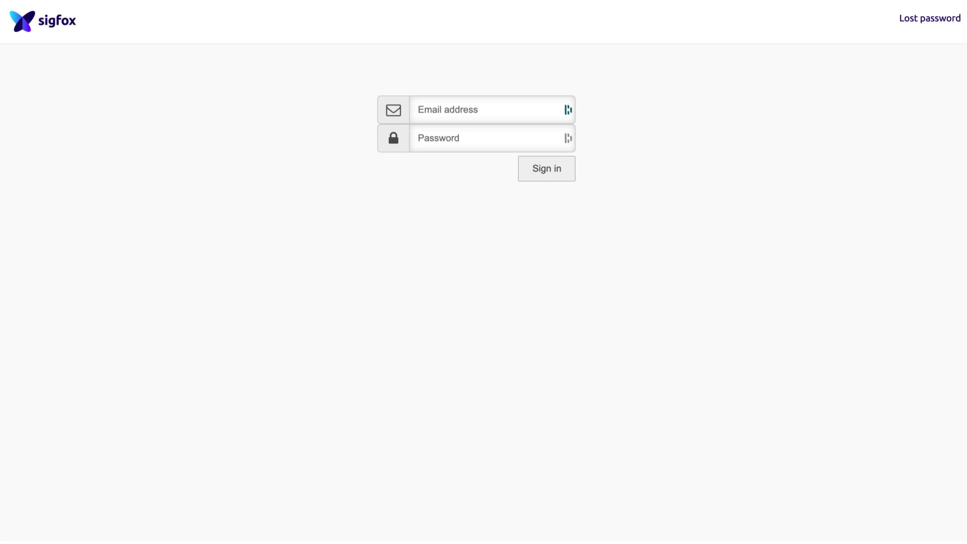
Step: Sign in to the Sigfox Backend portal with the saved, autofilled email and password
{"action": "left_click", "coordinate": [508, 121]}
{"action": "left_click", "coordinate": [514, 169]}
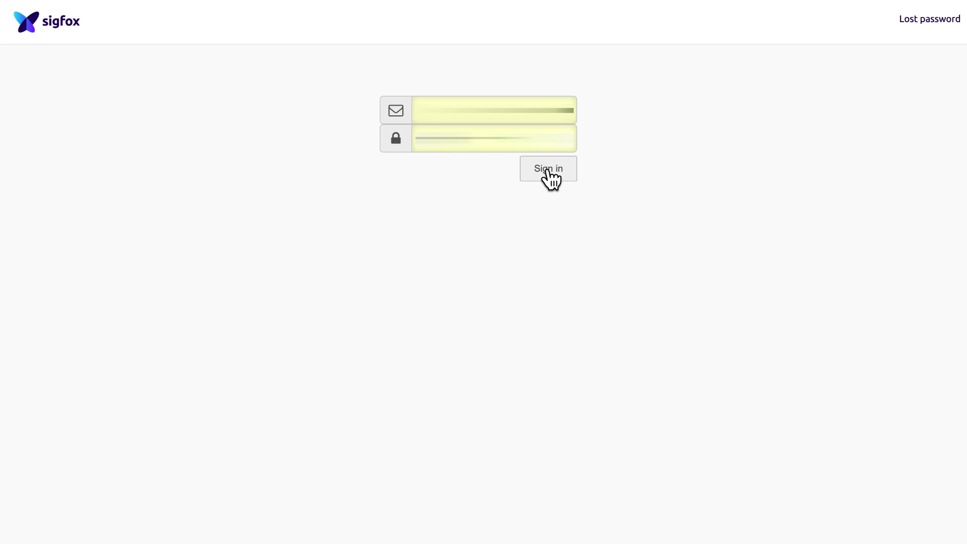
{"action": "left_click", "coordinate": [551, 179]}
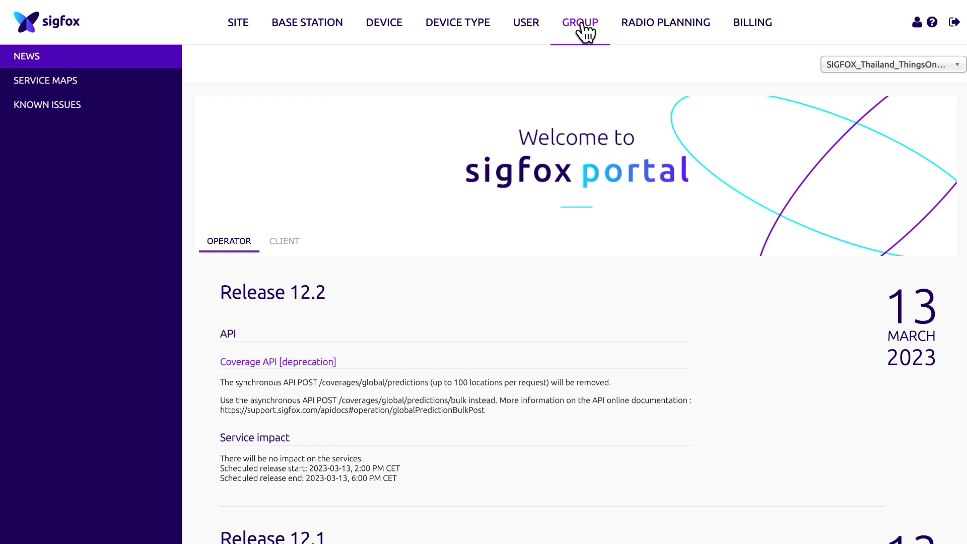
Step: Open the integrationWorks Asia group's API access list and select the existing Login/Password details
{"action": "left_click", "coordinate": [583, 30]}
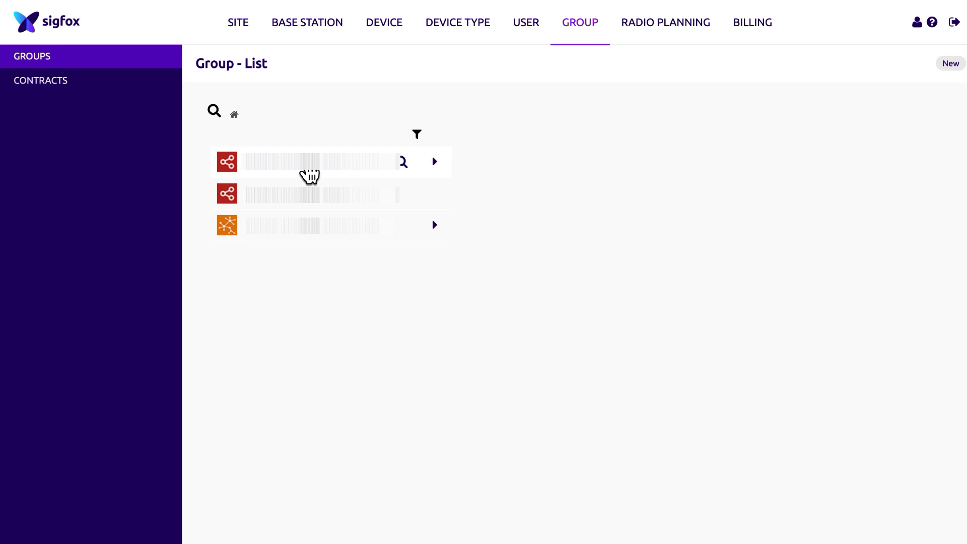
{"action": "left_click", "coordinate": [310, 171]}
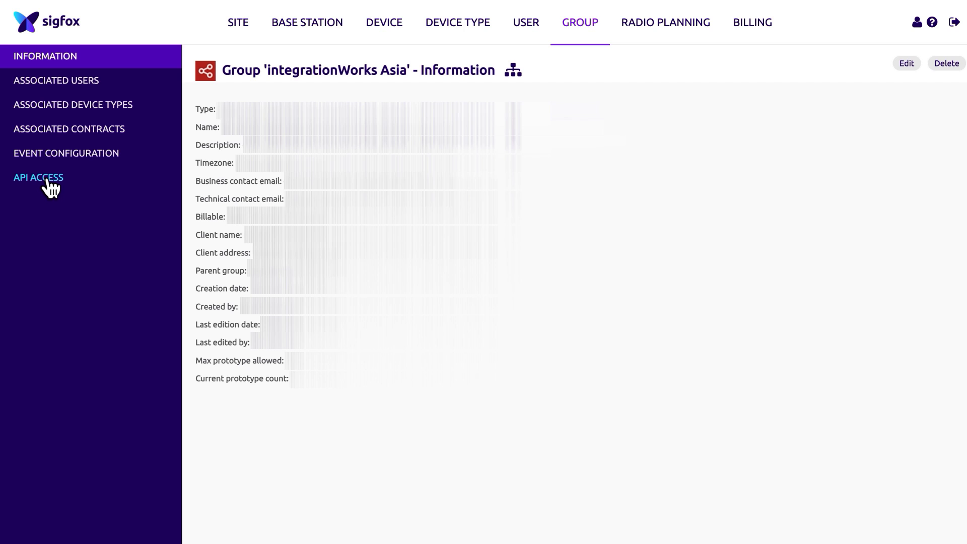
{"action": "left_click", "coordinate": [49, 181]}
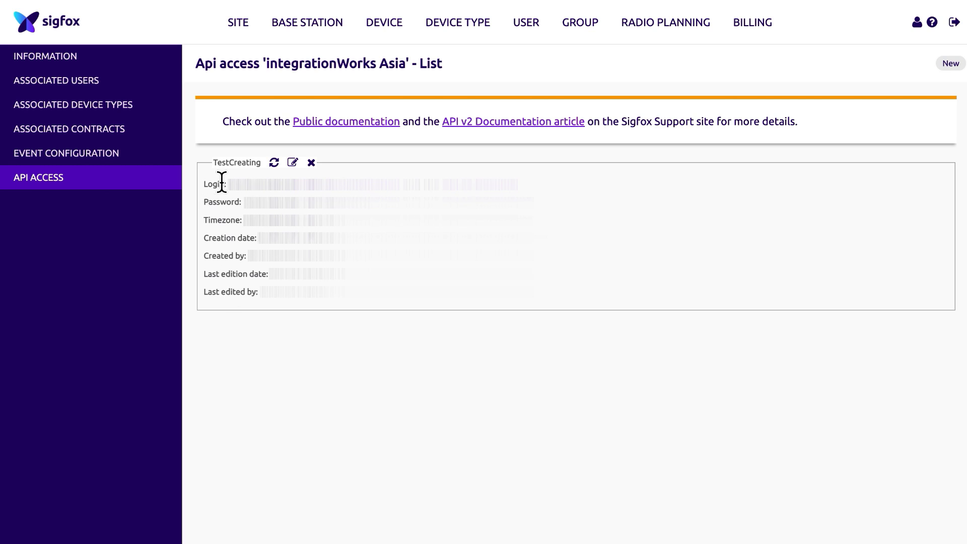
{"action": "left_click_drag", "start_coordinate": [205, 184], "coordinate": [381, 211]}
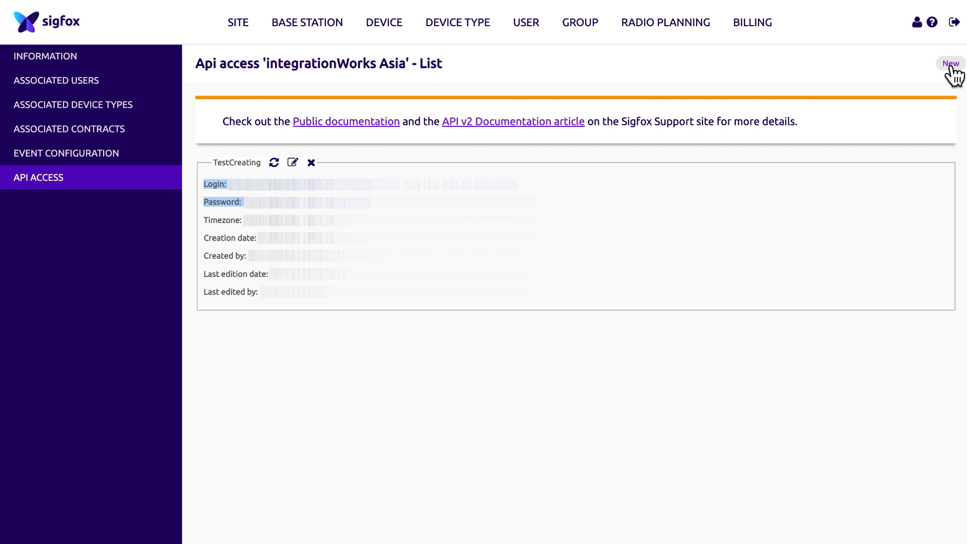
Step: Add API access 'TEST SIGFOX' with CUSTOMER [R]/[W], DEVICE MANAGER [R]/[W], DEVICE_MESSAGES [R] profiles
{"action": "left_click", "coordinate": [950, 66]}
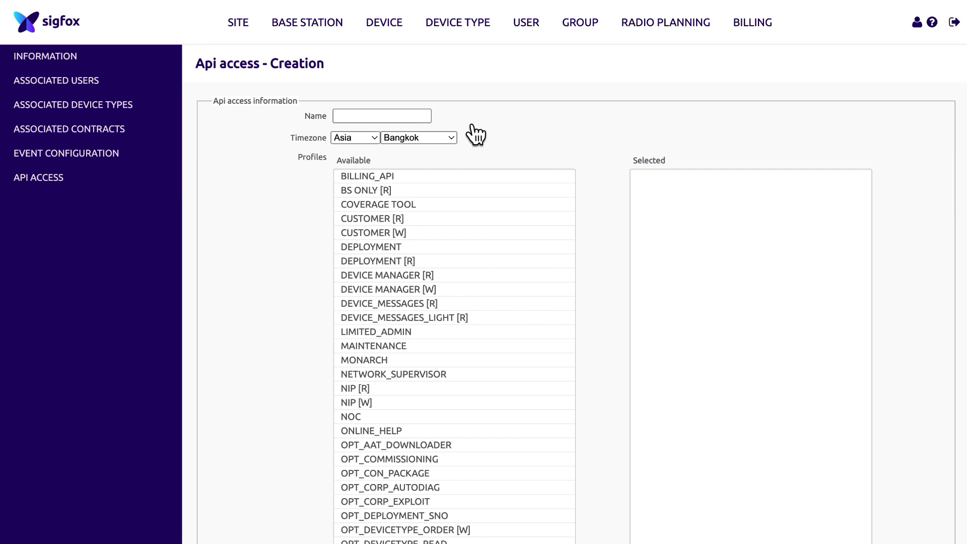
{"action": "left_click", "coordinate": [405, 116]}
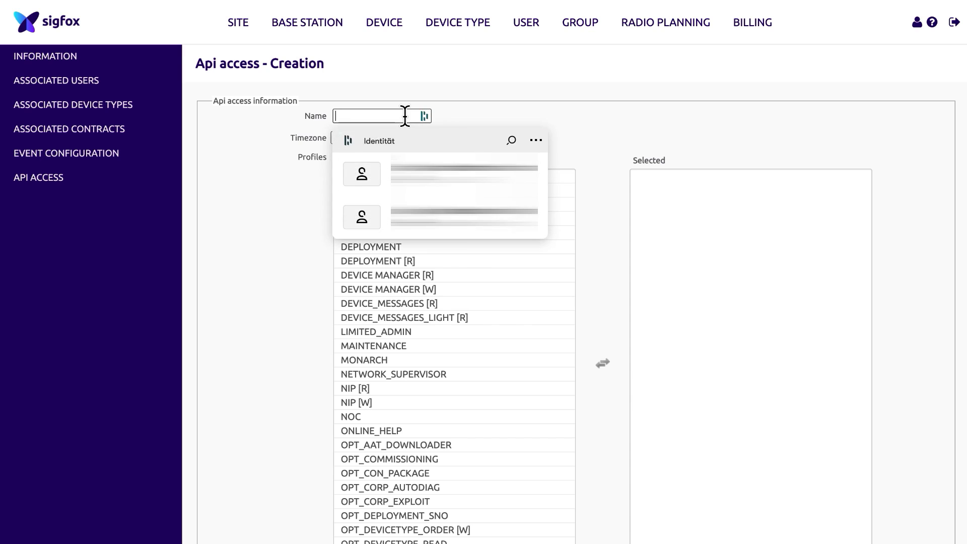
{"action": "type", "text": "TEST SIGFOX"}
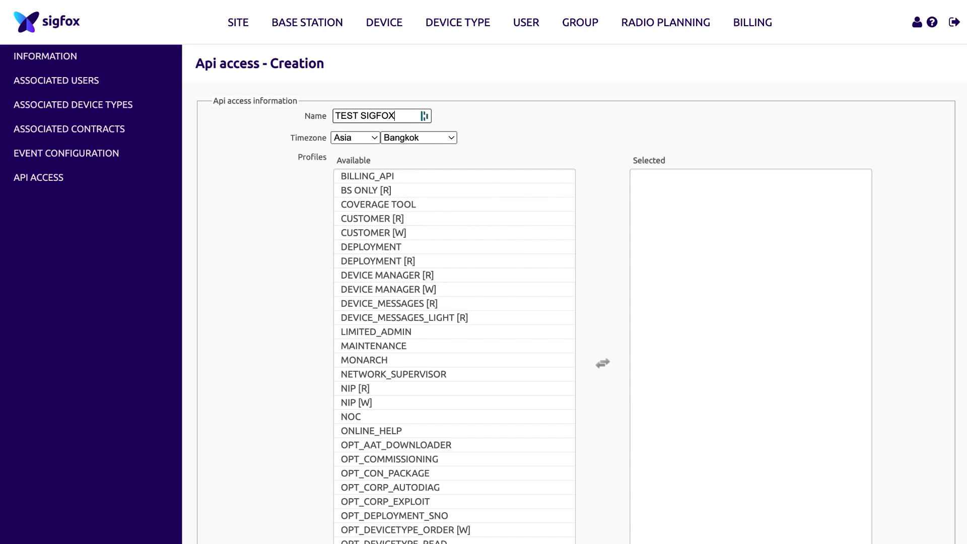
{"action": "double_click", "coordinate": [397, 222]}
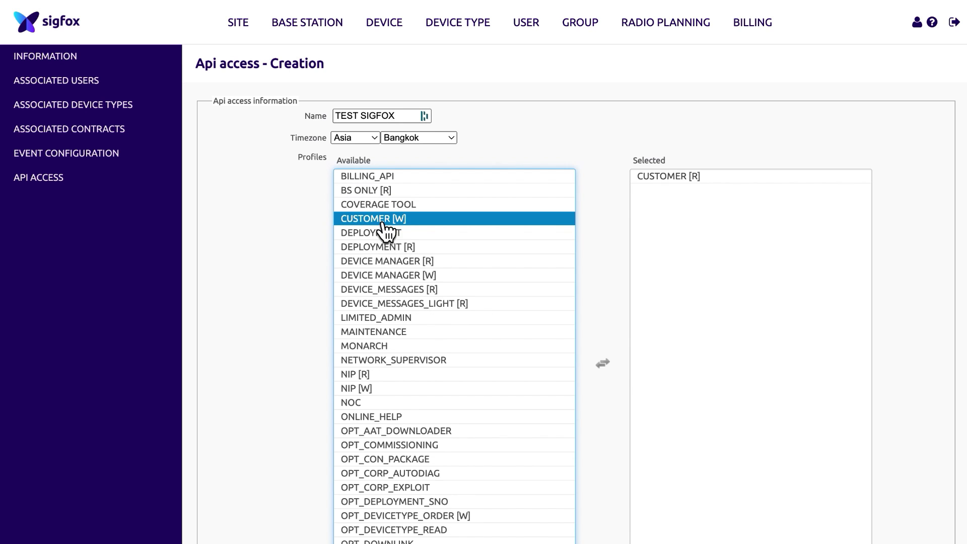
{"action": "double_click", "coordinate": [385, 223]}
{"action": "double_click", "coordinate": [401, 249]}
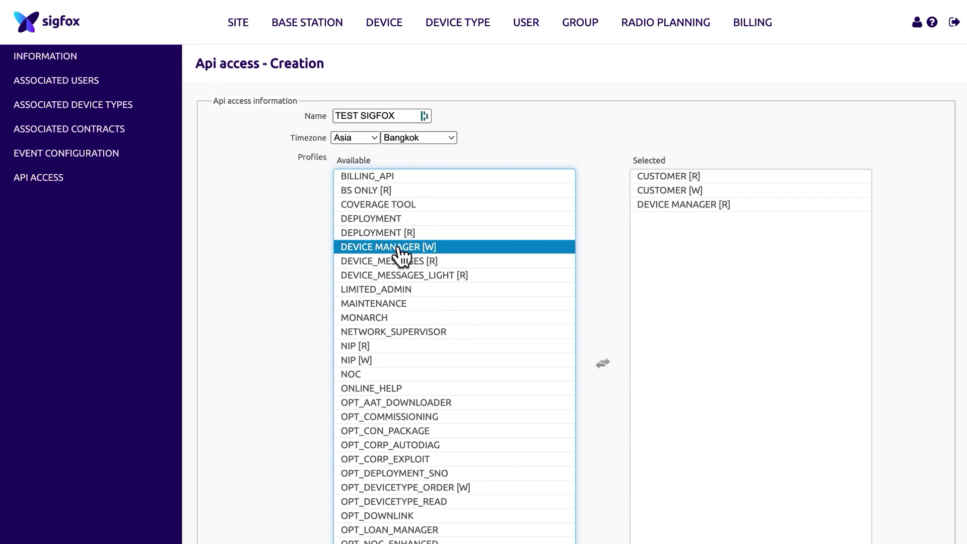
{"action": "double_click", "coordinate": [399, 249]}
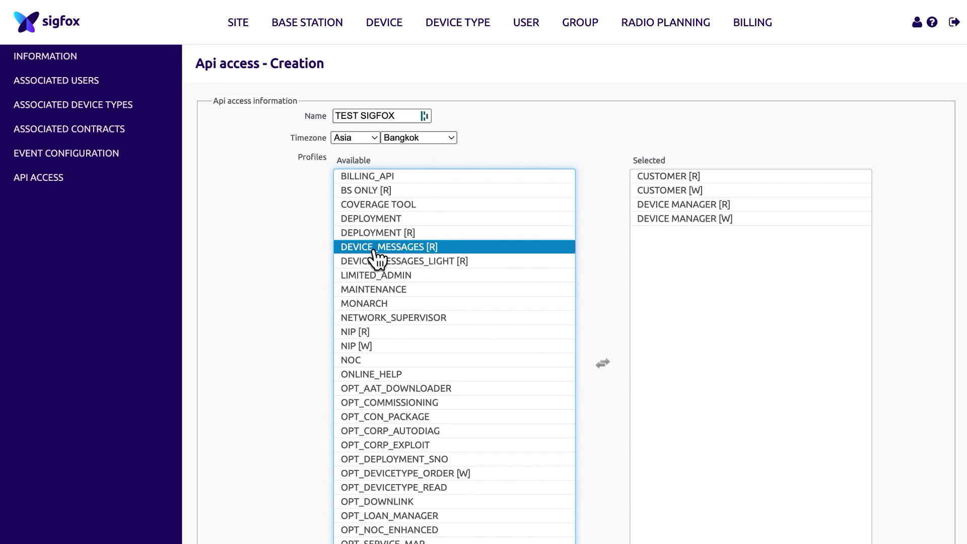
{"action": "double_click", "coordinate": [377, 247]}
{"action": "scroll", "coordinate": [377, 257], "scroll_direction": "down", "scroll_amount": 1}
{"action": "scroll", "coordinate": [352, 454], "scroll_direction": "down", "scroll_amount": 1}
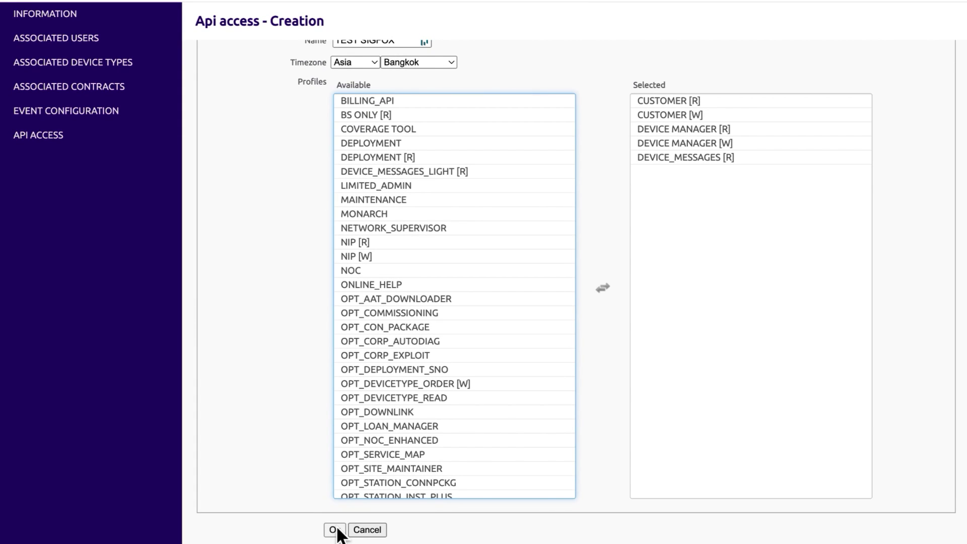
{"action": "left_click", "coordinate": [337, 530]}
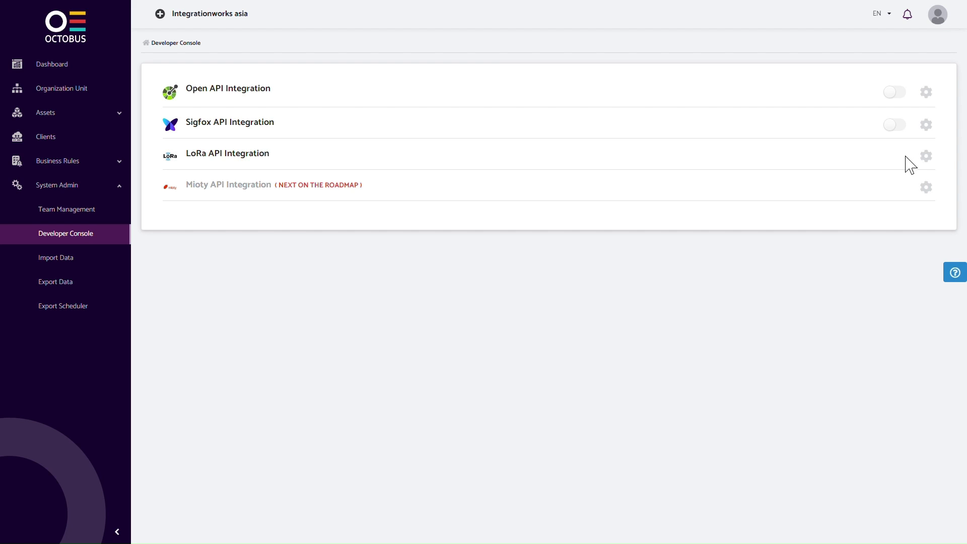
Step: Enable the Sigfox API Integration and authorize it with the pasted API access login and password
{"action": "left_click", "coordinate": [896, 126]}
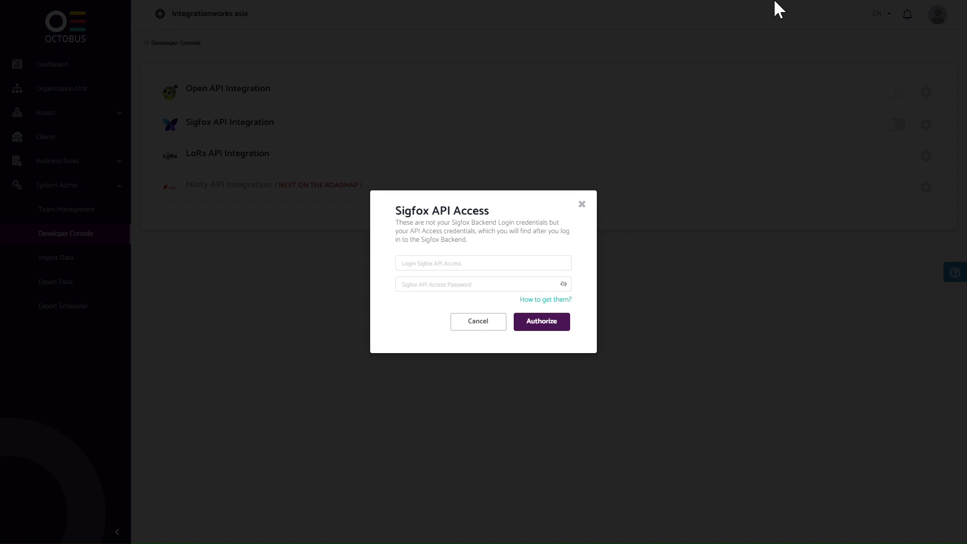
{"action": "left_click", "coordinate": [444, 268]}
{"action": "key", "text": "ctrl+v"}
{"action": "left_click", "coordinate": [443, 285]}
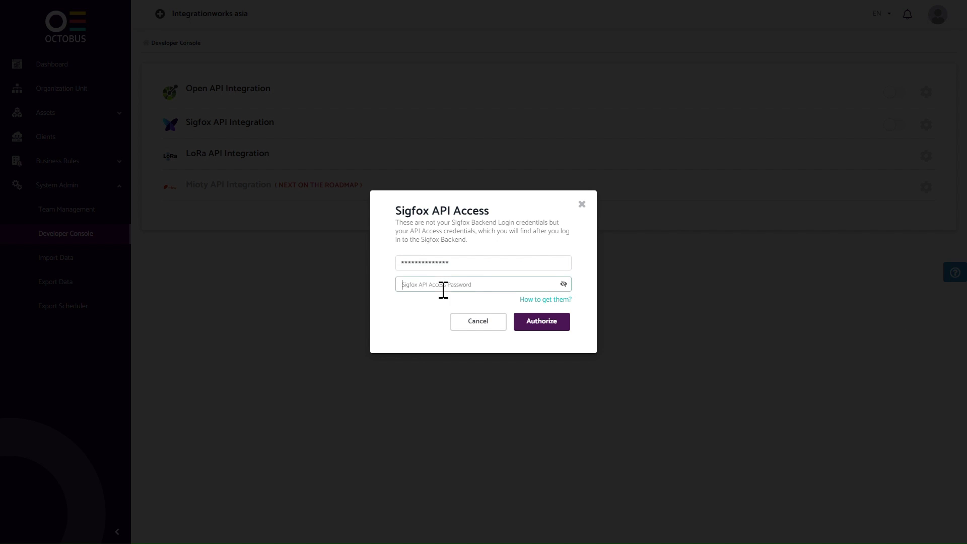
{"action": "key", "text": "ctrl+v"}
{"action": "left_click", "coordinate": [558, 323]}
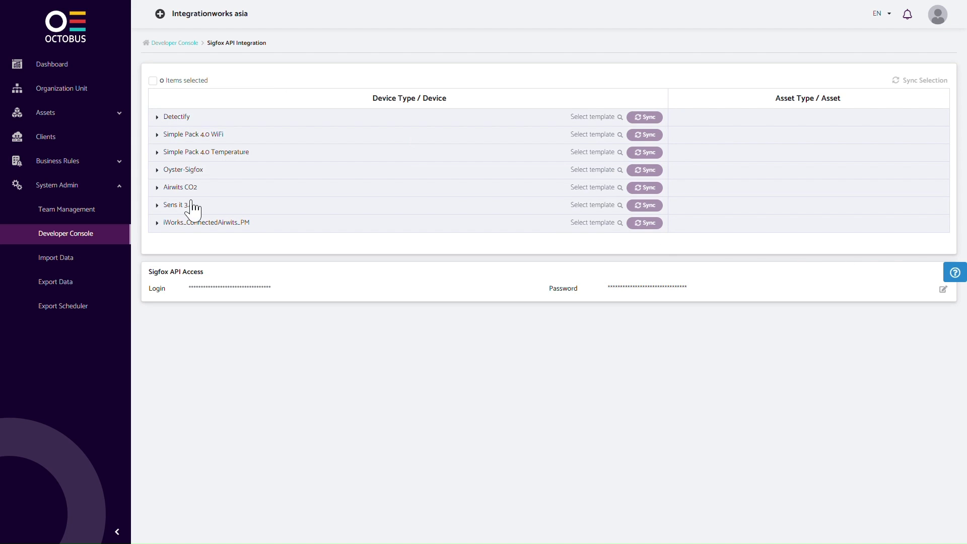
Step: Assign the 'Simple Hardware - SimplePack 4.0 Plus' template to the Simple Pack 4.0 WiFi device type
{"action": "left_click", "coordinate": [195, 135]}
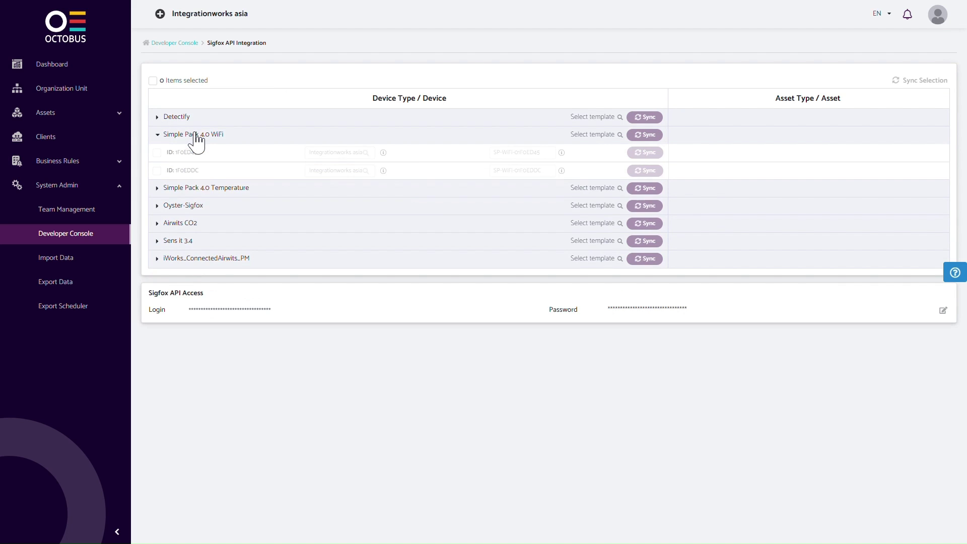
{"action": "left_click", "coordinate": [589, 135]}
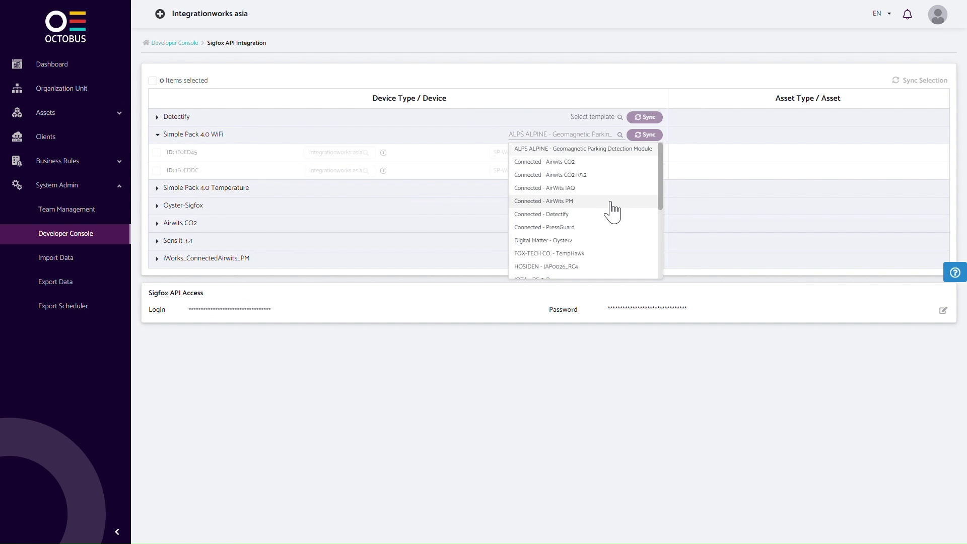
{"action": "scroll", "coordinate": [613, 211], "scroll_direction": "down", "scroll_amount": 5}
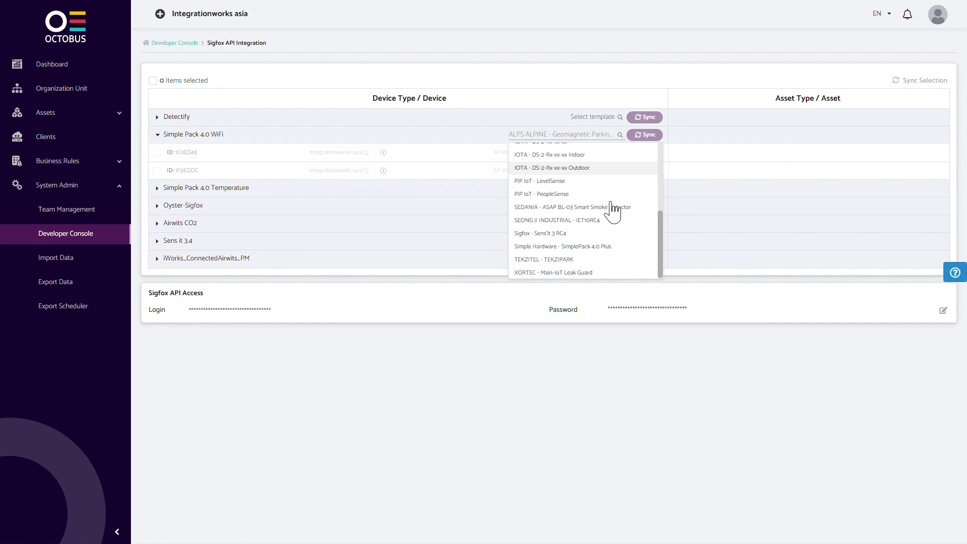
{"action": "left_click", "coordinate": [603, 248]}
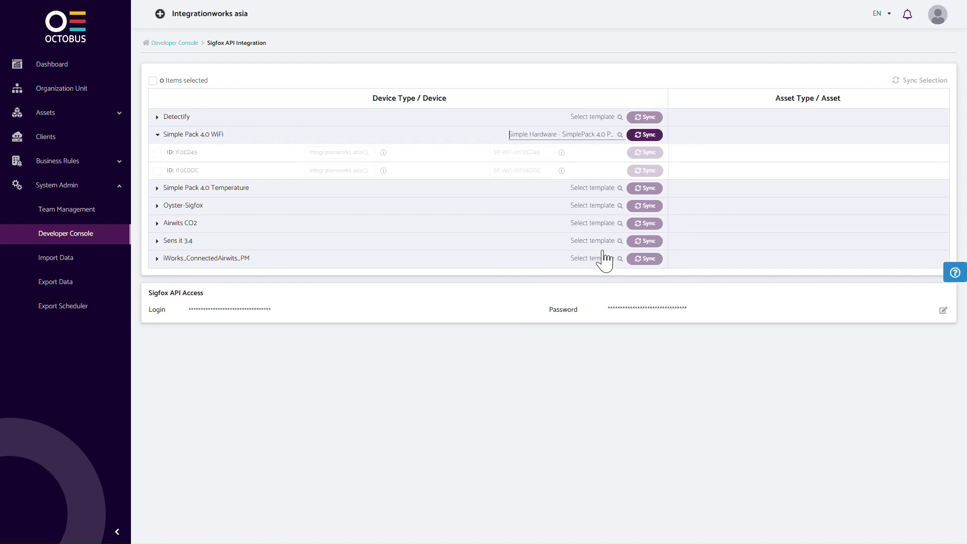
Step: Sync the Simple Pack 4.0 WiFi device type and its device 1F0ED45
{"action": "left_click", "coordinate": [647, 137]}
{"action": "left_click", "coordinate": [647, 137]}
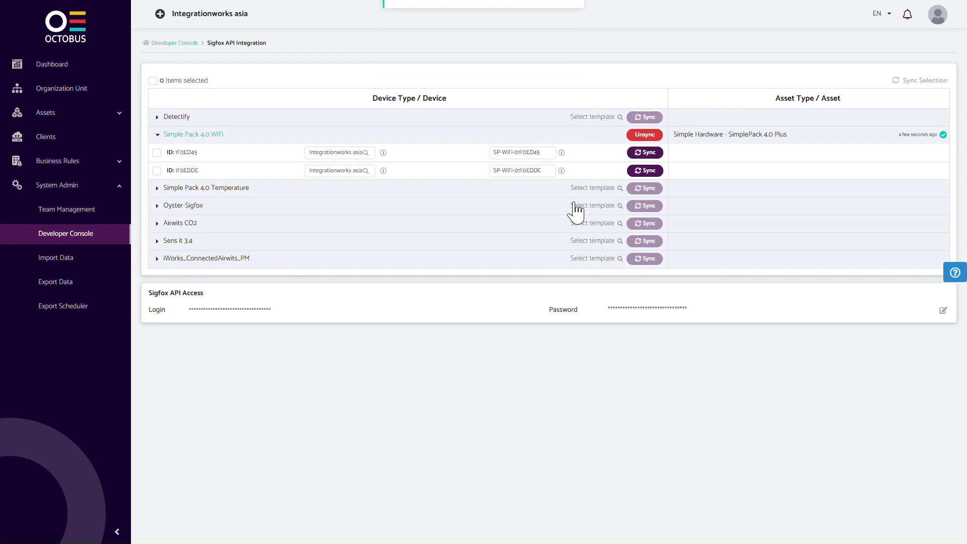
{"action": "left_click", "coordinate": [651, 156]}
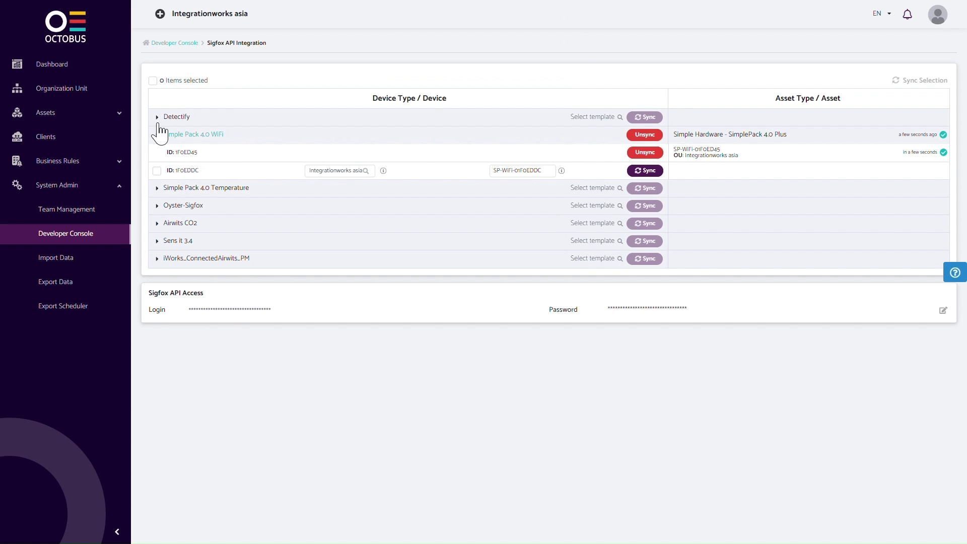
Step: View the SimplePack 4.0 Plus asset type, then open asset SP-WiFi-01F0ED45 from All Assets
{"action": "left_click", "coordinate": [107, 117]}
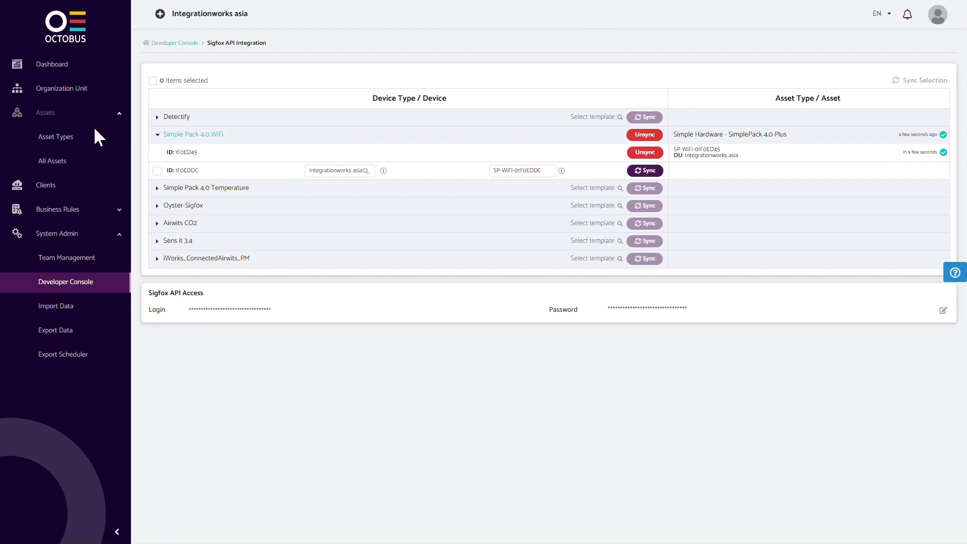
{"action": "left_click", "coordinate": [71, 141]}
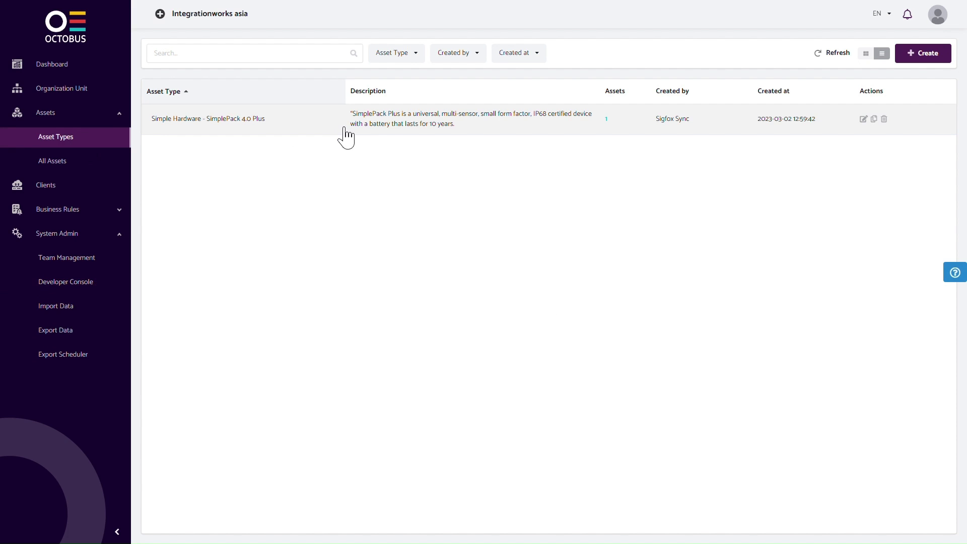
{"action": "left_click", "coordinate": [667, 128]}
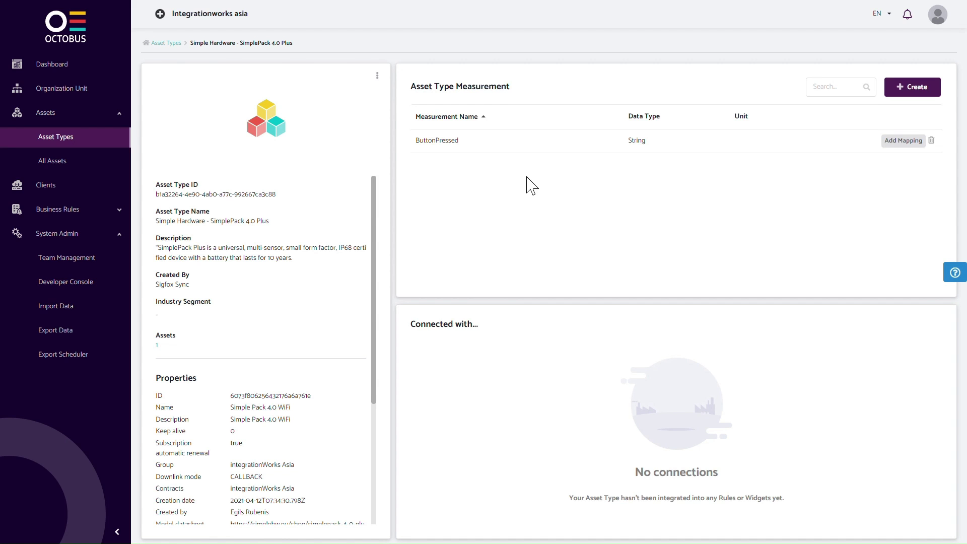
{"action": "left_click", "coordinate": [52, 160]}
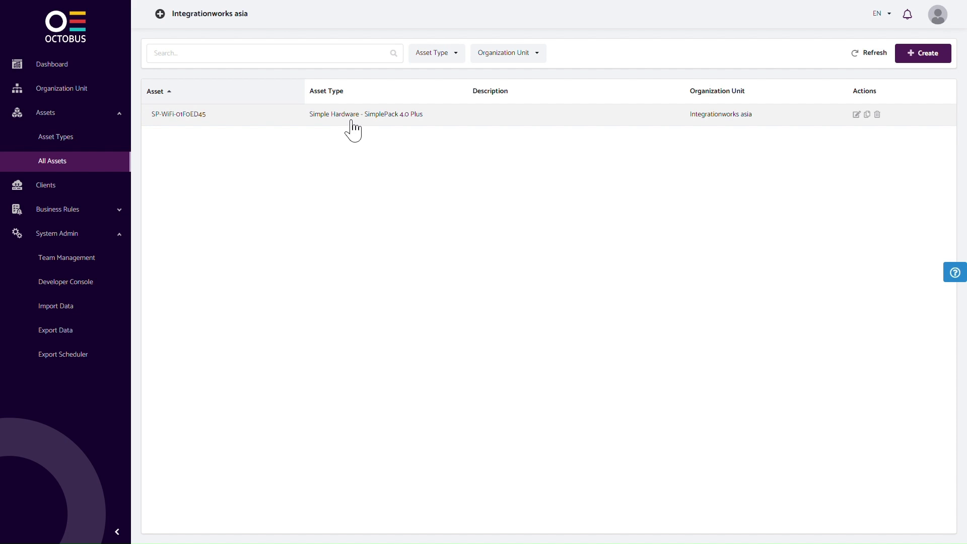
{"action": "left_click", "coordinate": [347, 122]}
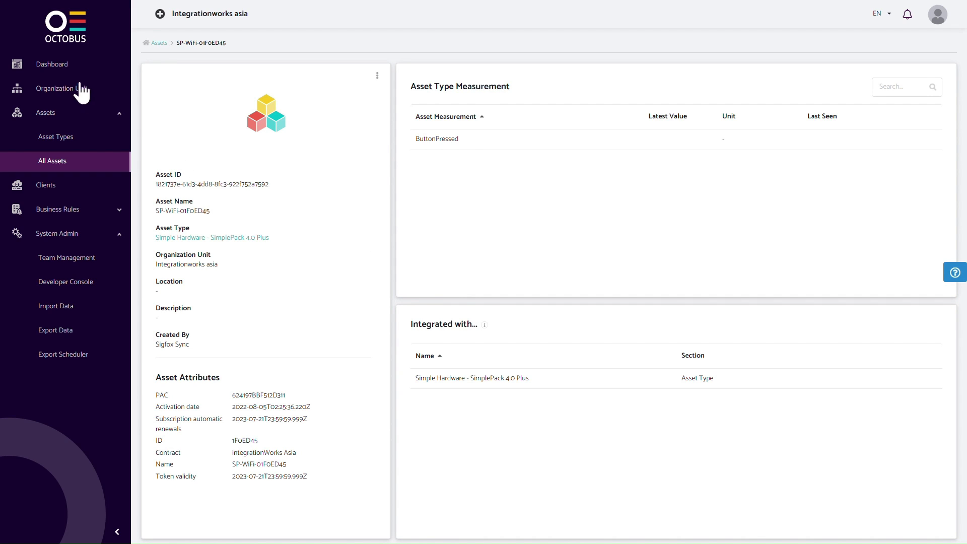
Step: Create a new Widget-type dashboard named 'test'
{"action": "left_click", "coordinate": [71, 65]}
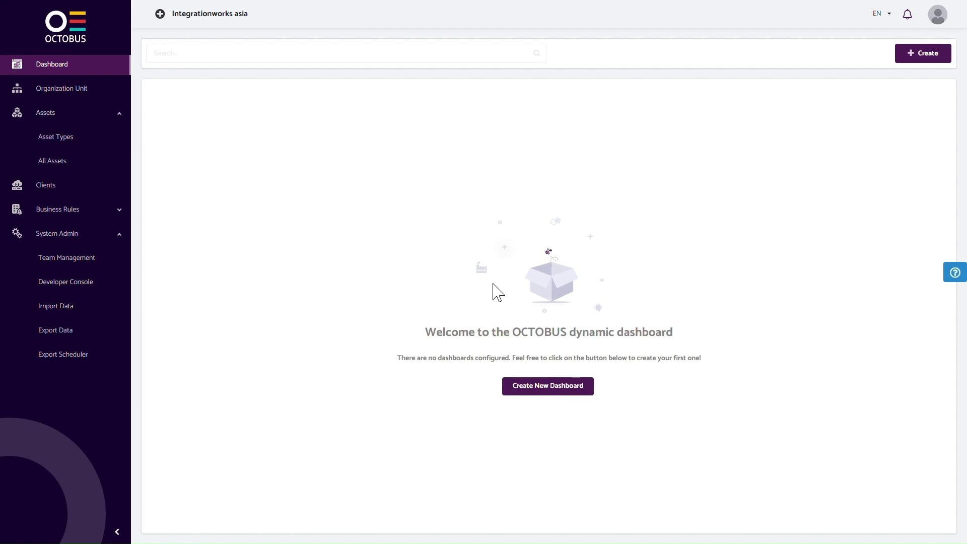
{"action": "left_click", "coordinate": [568, 391]}
{"action": "type", "text": "test"}
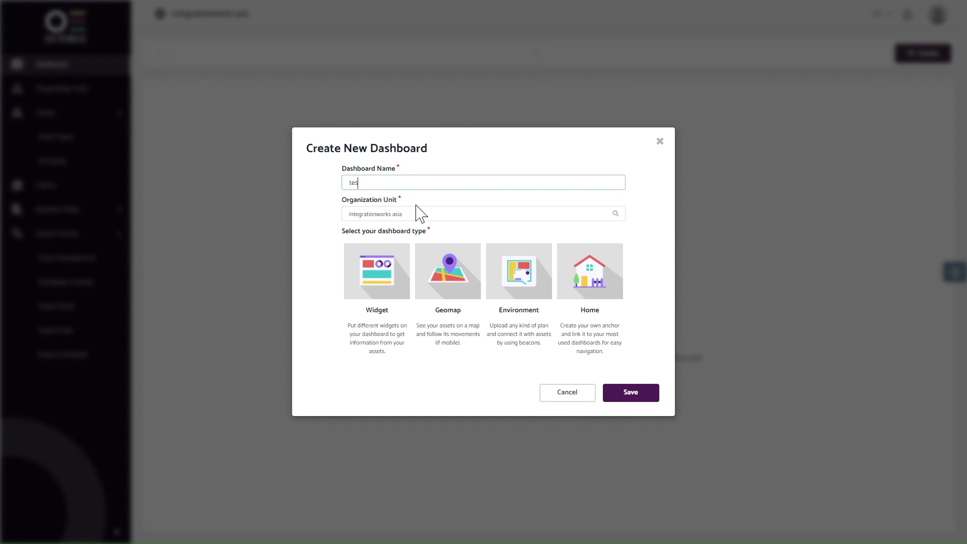
{"action": "left_click", "coordinate": [409, 268]}
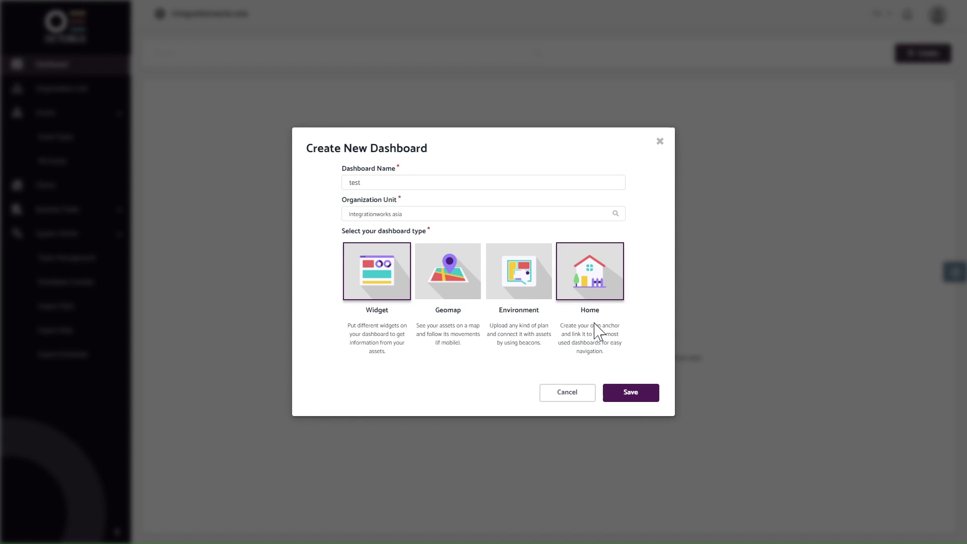
{"action": "left_click", "coordinate": [638, 394]}
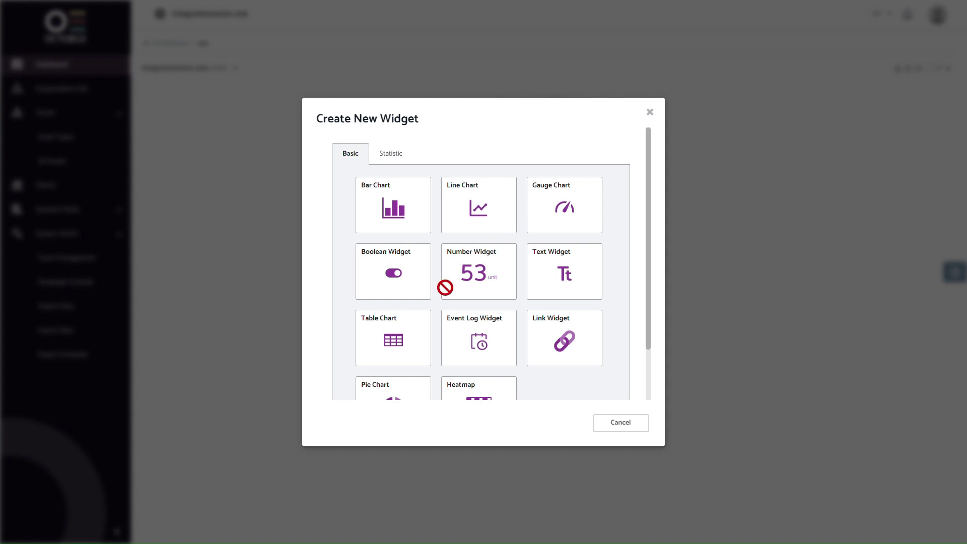
Step: Configure a single-asset Table Chart for SP-WiFi-01F0ED45 (SimplePack 4.0 Plus) showing ButtonPressed
{"action": "left_click", "coordinate": [424, 335]}
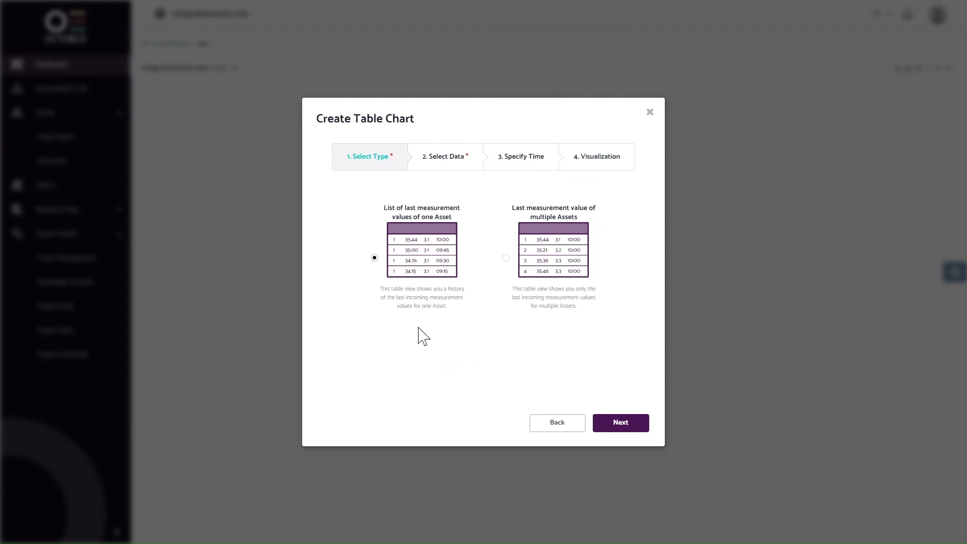
{"action": "left_click", "coordinate": [624, 429]}
{"action": "left_click", "coordinate": [460, 203]}
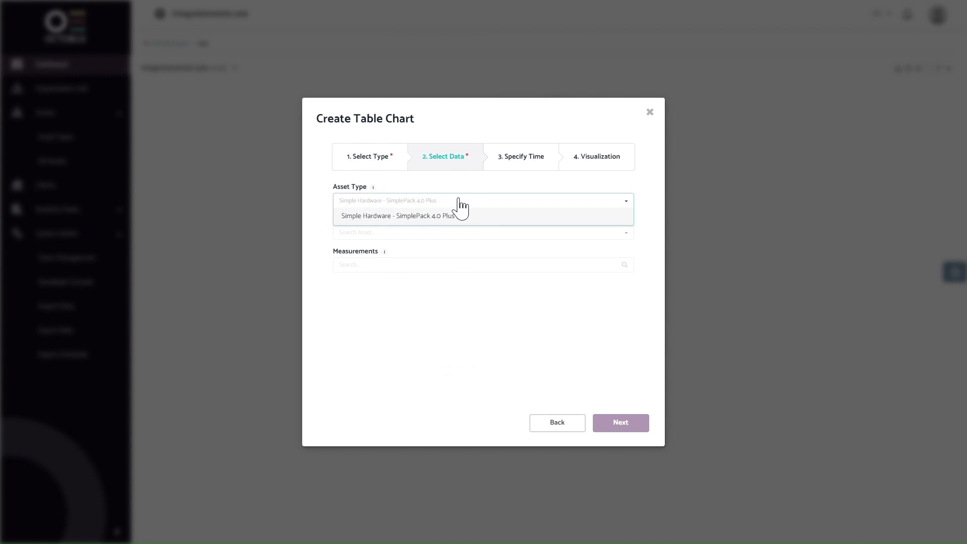
{"action": "left_click", "coordinate": [421, 218]}
{"action": "left_click", "coordinate": [399, 236]}
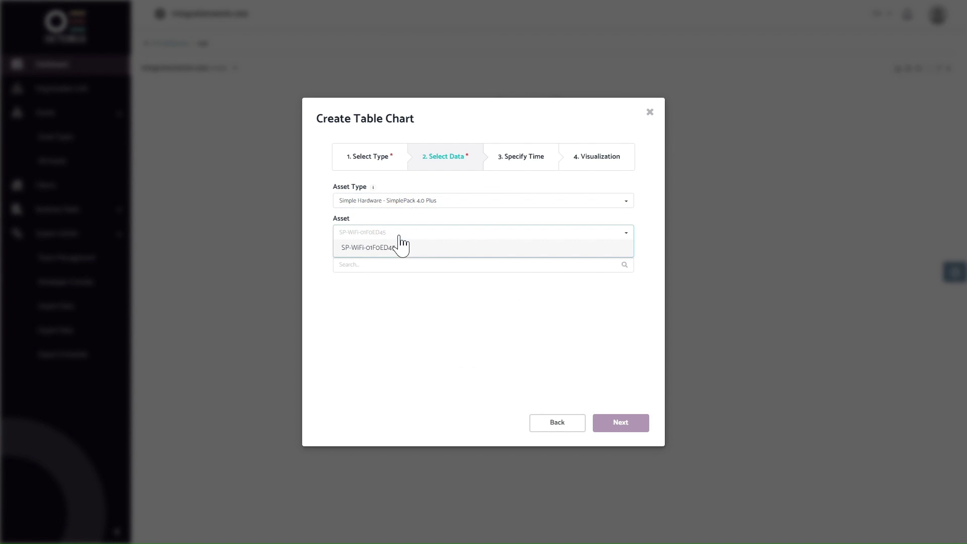
{"action": "left_click", "coordinate": [398, 245]}
{"action": "left_click", "coordinate": [390, 273]}
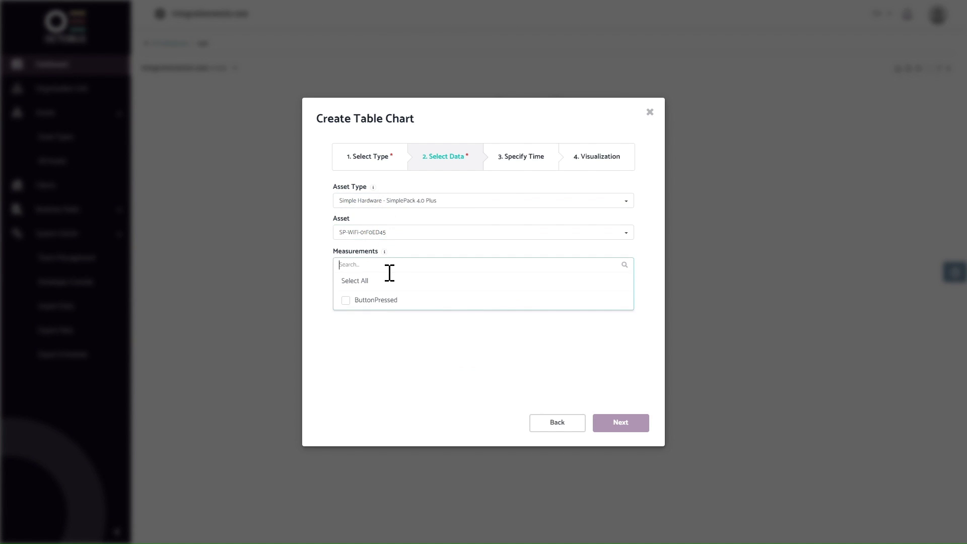
{"action": "left_click", "coordinate": [392, 300]}
{"action": "left_click", "coordinate": [567, 382]}
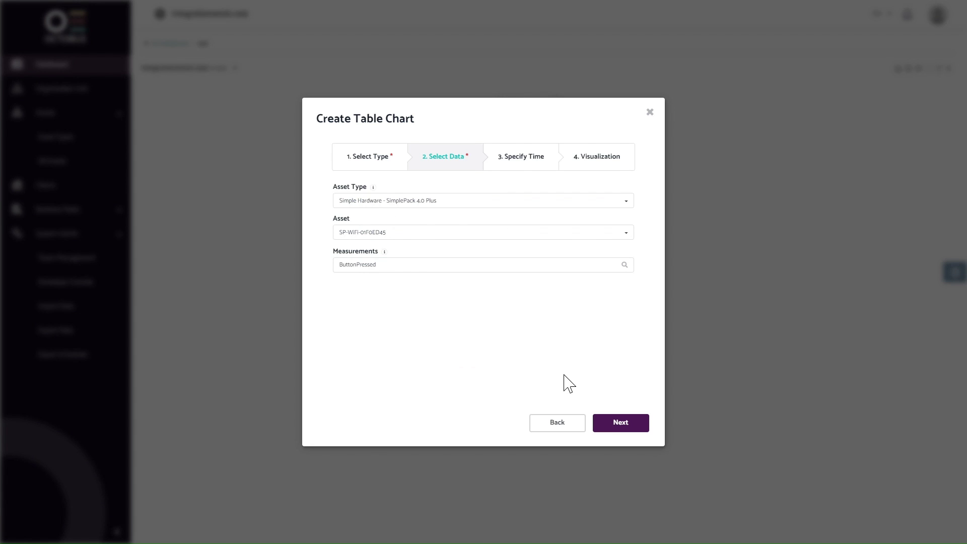
Step: Keep the default relative time range and create the table widget
{"action": "left_click", "coordinate": [623, 422]}
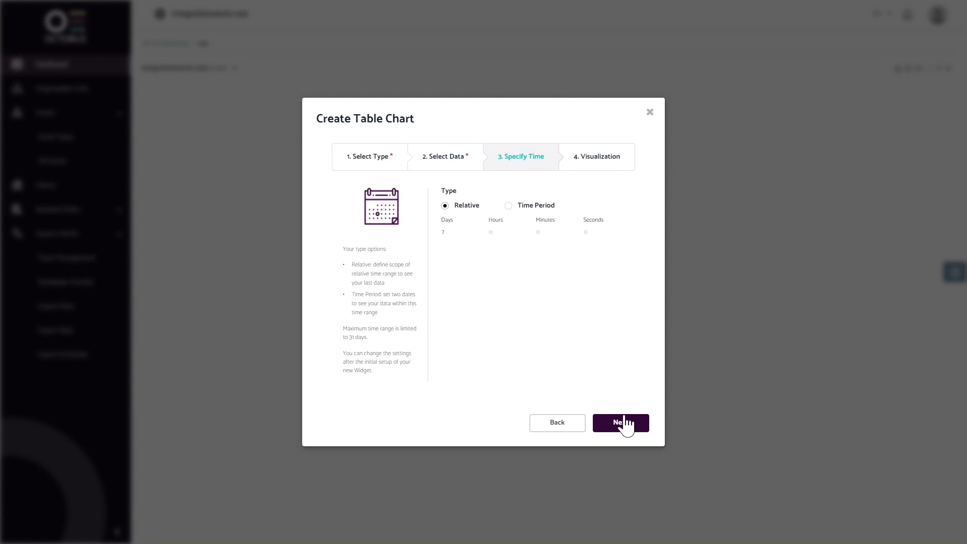
{"action": "left_click", "coordinate": [624, 423]}
{"action": "left_click", "coordinate": [621, 423]}
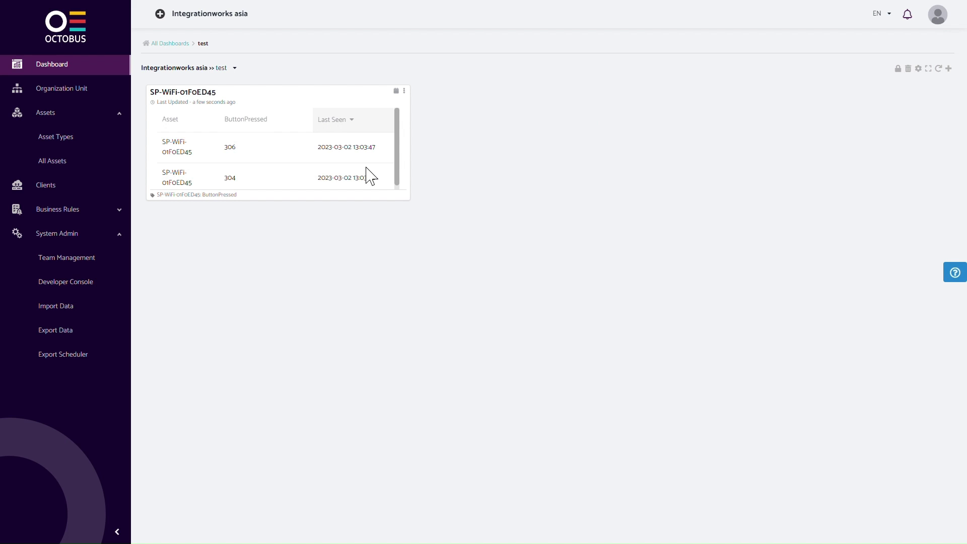
Step: Scroll through the table widget to review the ButtonPressed readings 306 and 304
{"action": "scroll", "coordinate": [371, 176], "scroll_direction": "down", "scroll_amount": 2}
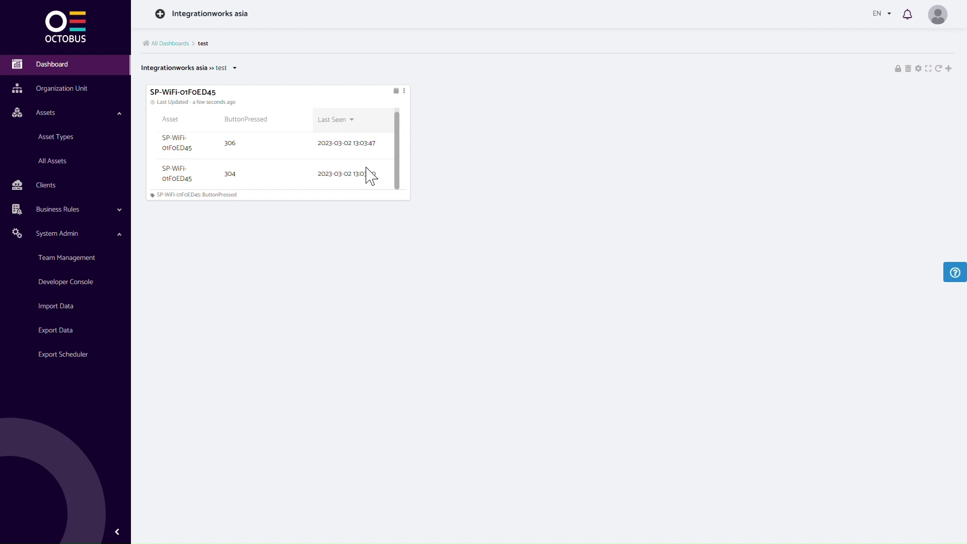
{"action": "scroll", "coordinate": [372, 176], "scroll_direction": "up", "scroll_amount": 1}
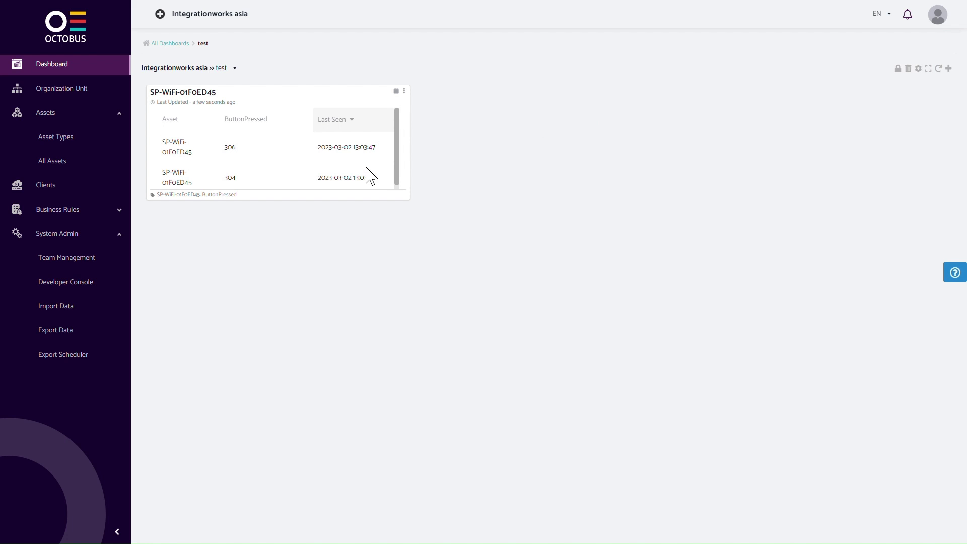